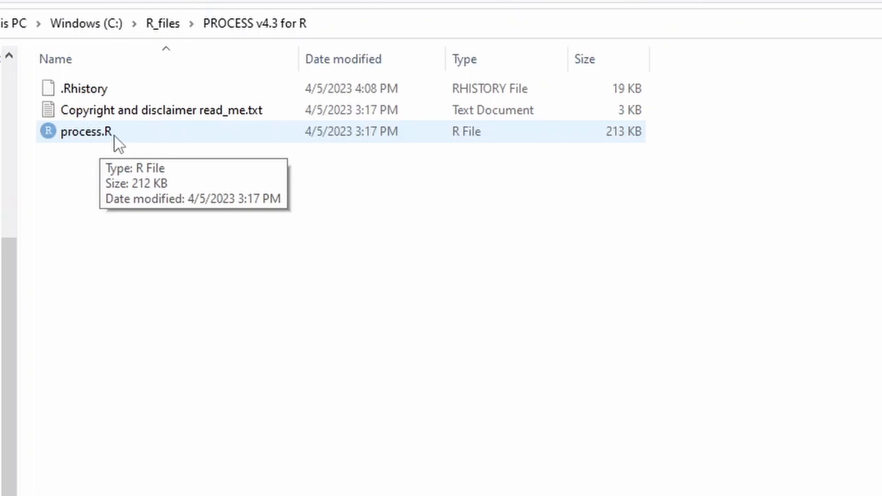
Open process.R from the PROCESS v4.3 for R folder in RStudio and run the entire script
double_click(114, 135)
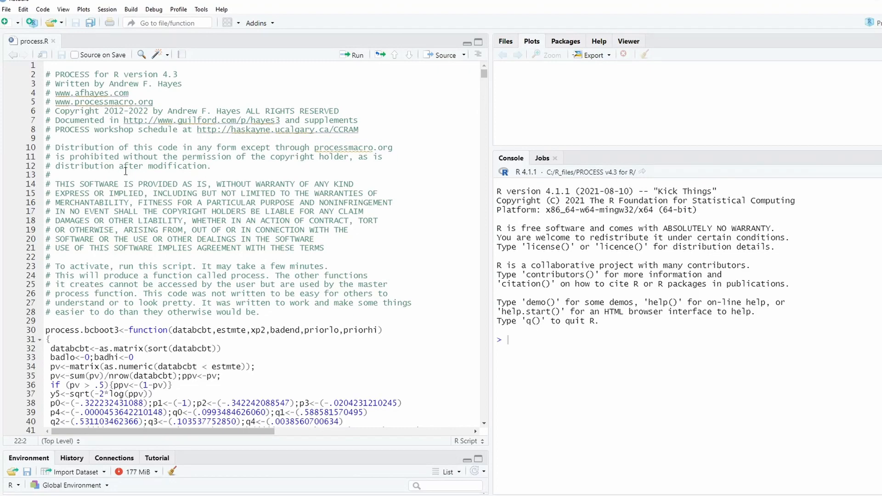
scroll(174, 188, "down", 3)
scroll(146, 207, "up", 3)
left_click(188, 97)
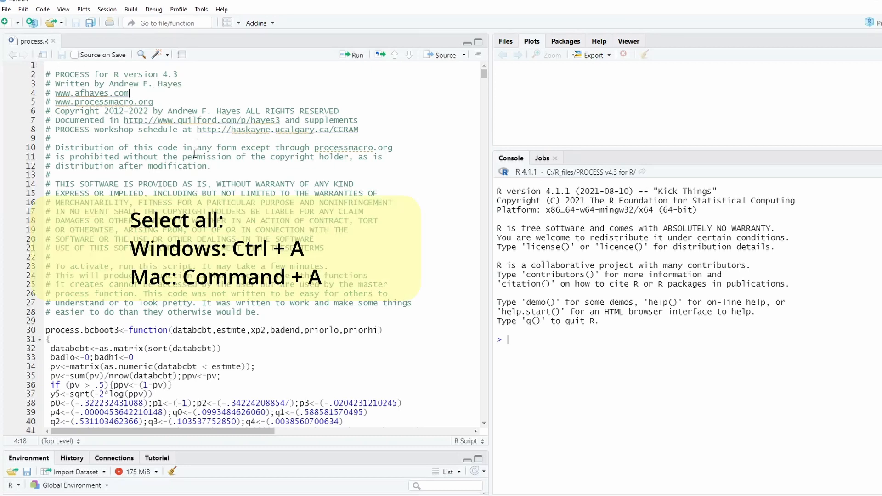
key("ctrl+a")
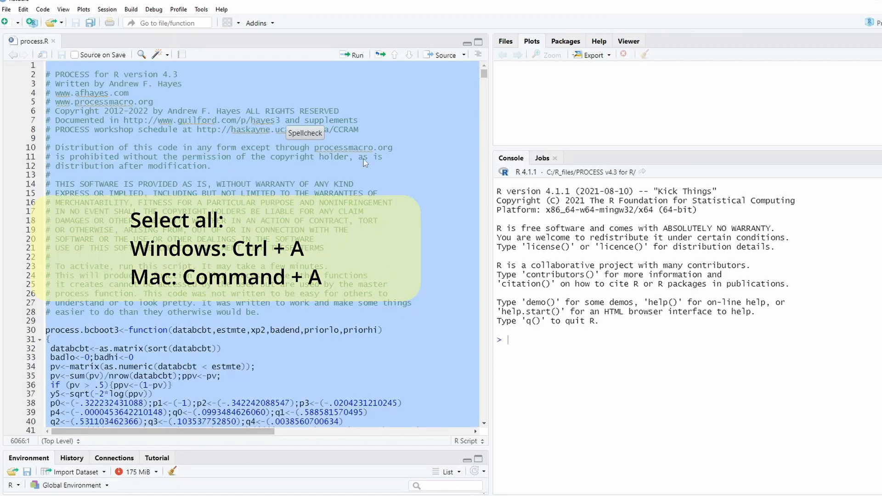
left_click(354, 55)
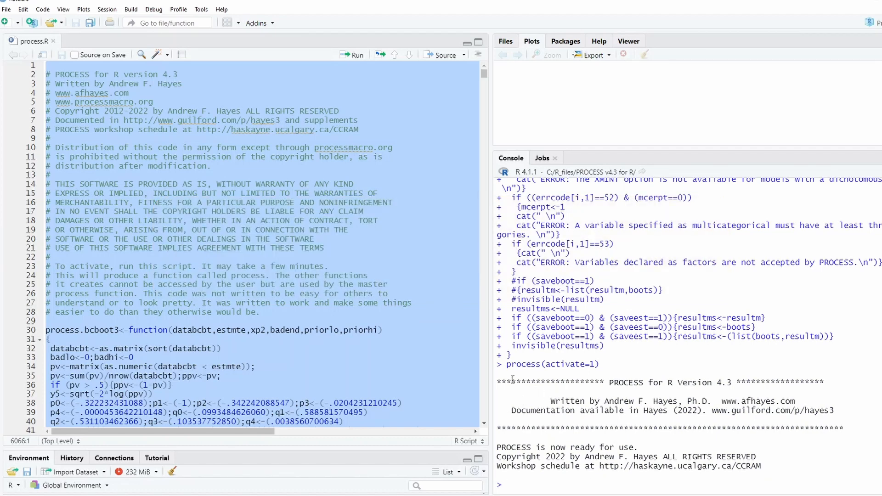
Check the PROCESS activation output in the console, and read the PDF setup guide in Foxit Reader from Step 1 through the Model 4 example
left_click_drag(499, 380, 664, 410)
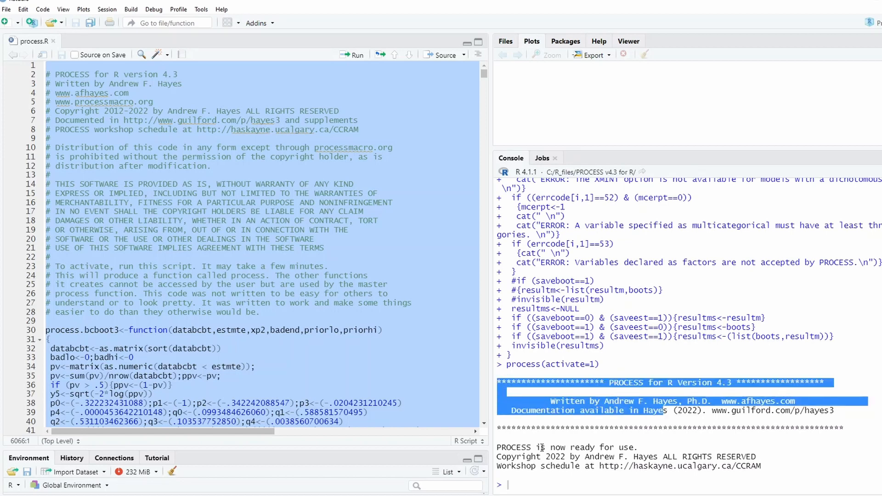
left_click_drag(542, 447, 647, 446)
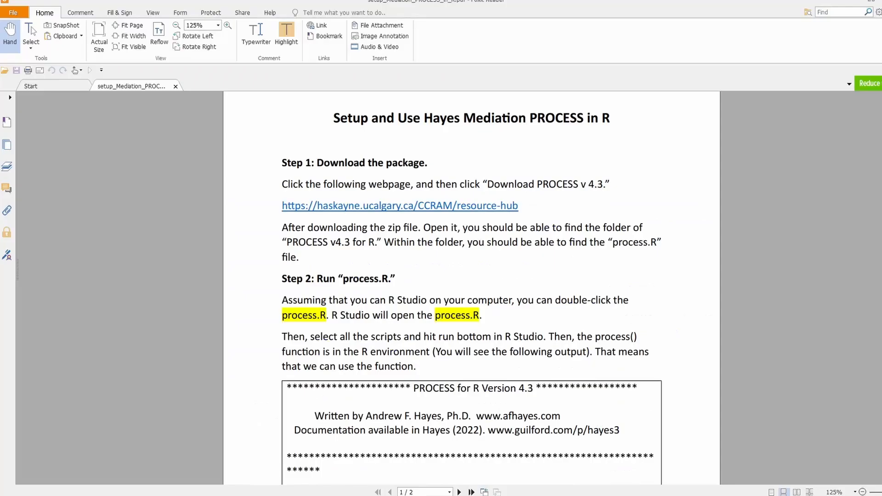
scroll(467, 347, "down", 3)
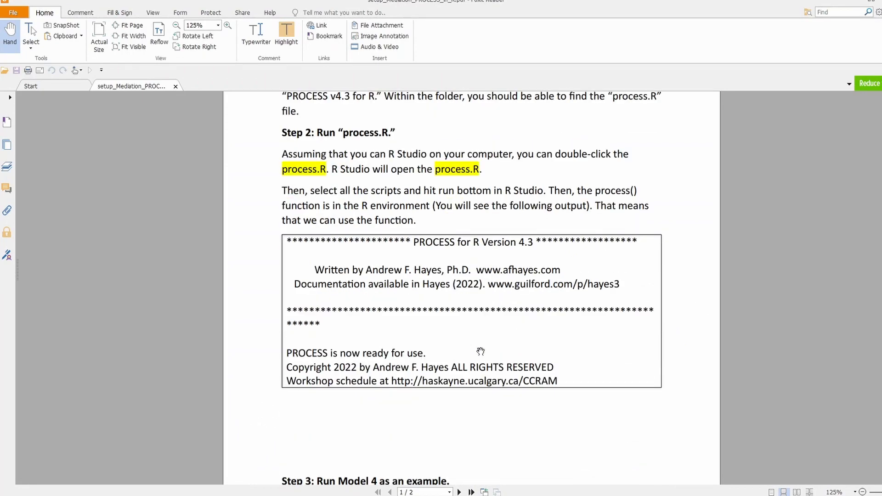
scroll(413, 297, "up", 3)
scroll(407, 294, "up", 1)
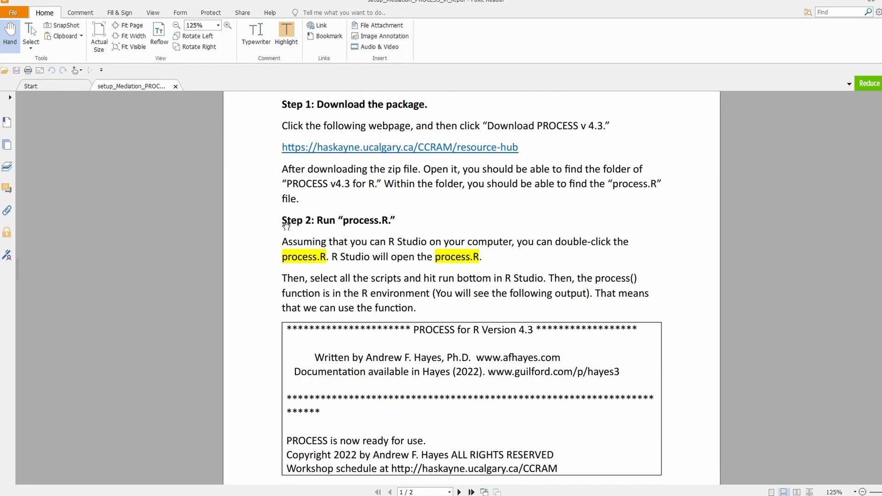
scroll(310, 257, "down", 3)
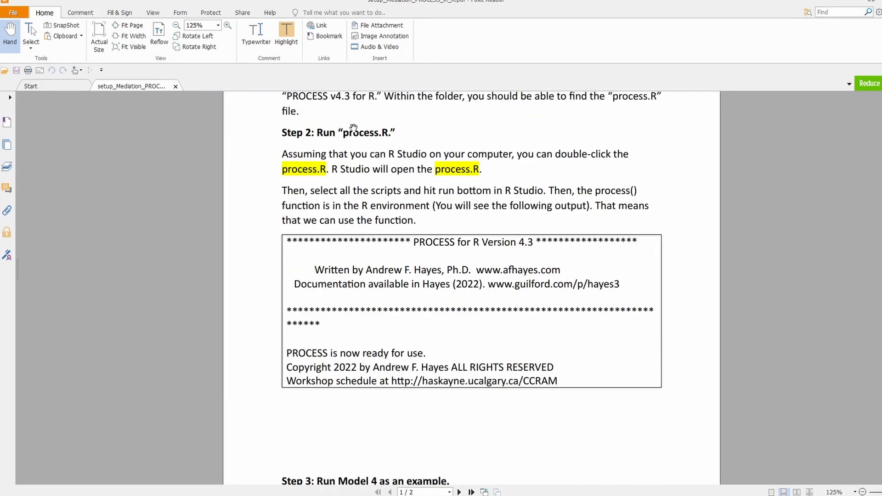
scroll(354, 352, "down", 3)
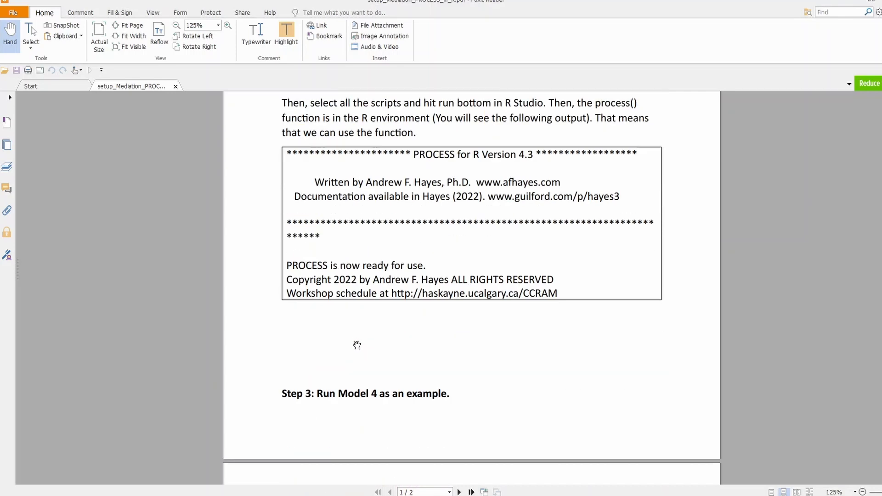
scroll(356, 332, "down", 10)
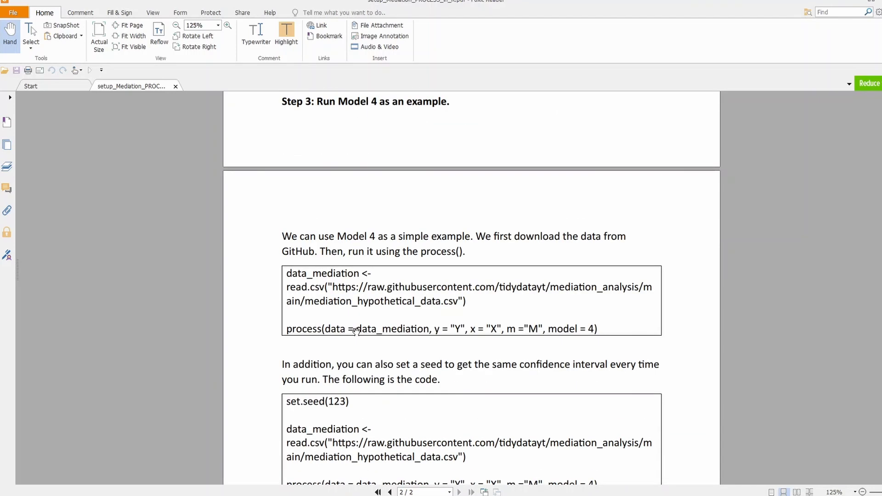
scroll(356, 331, "up", 1)
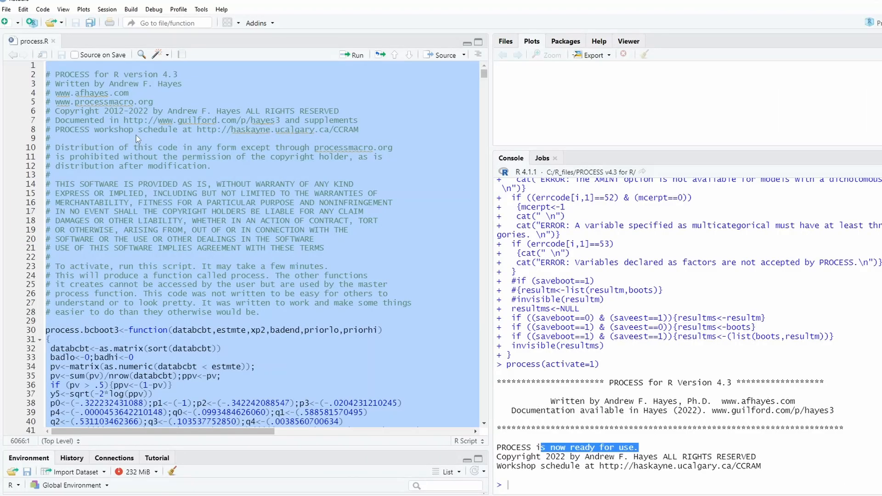
Create a new blank R script in RStudio alongside process.R
left_click(163, 75)
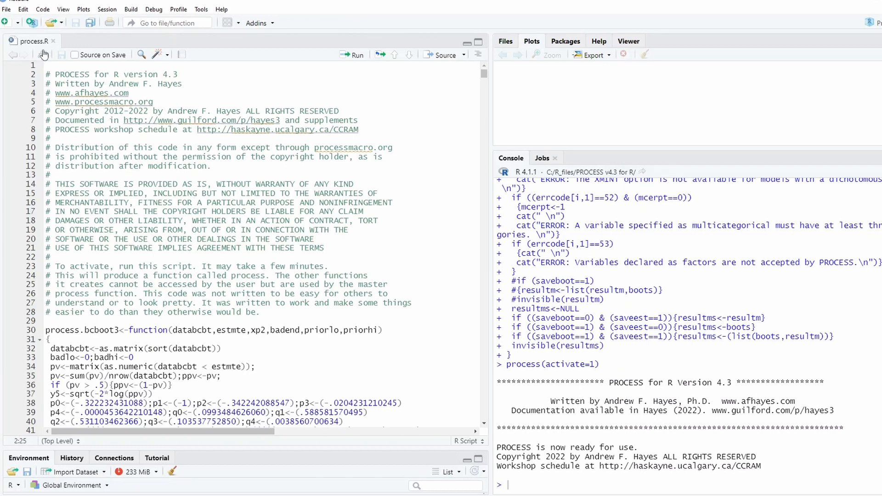
left_click(7, 10)
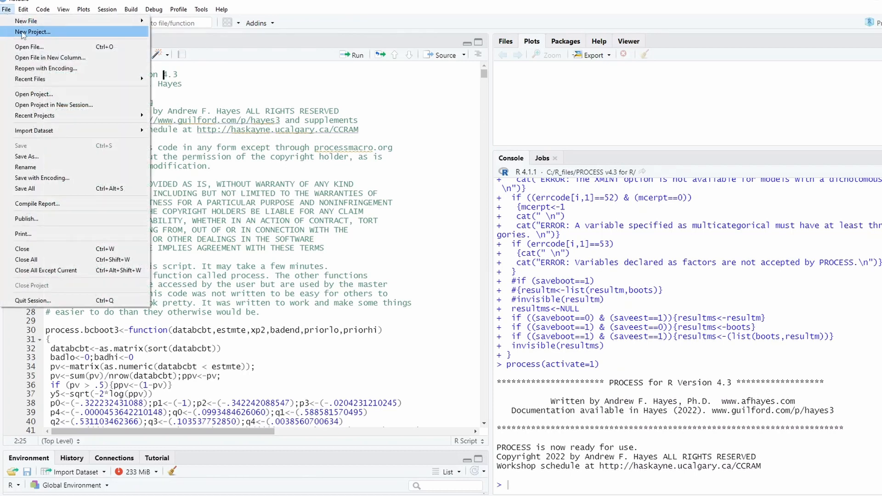
mouse_move(42, 21)
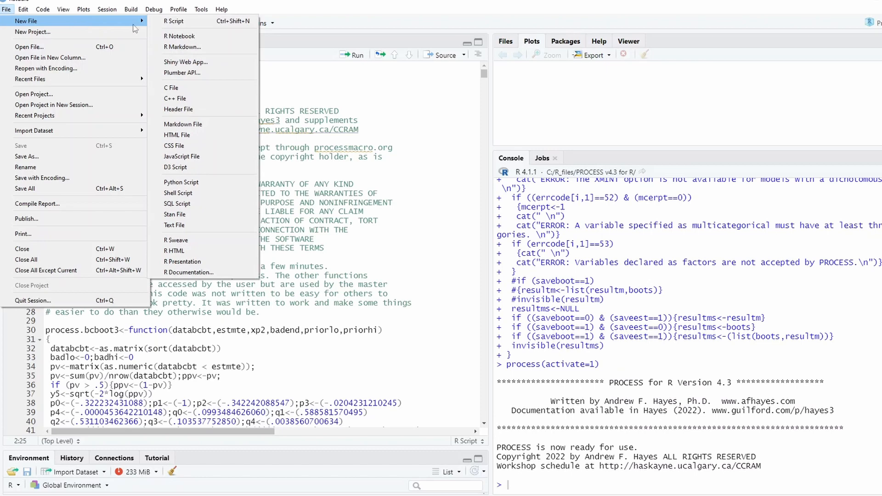
left_click(170, 23)
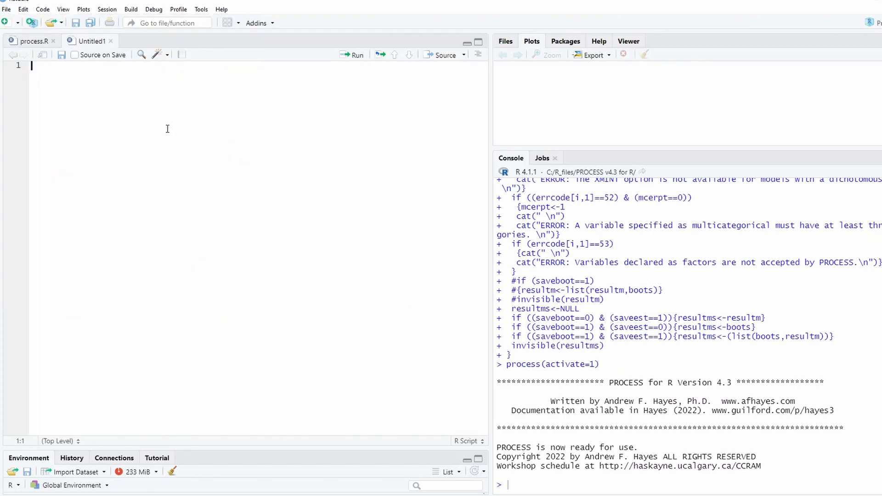
Copy the first Model 4 code block from the PDF guide into the new script, with a blank line before the process() call
left_click(446, 495)
scroll(464, 352, "down", 2)
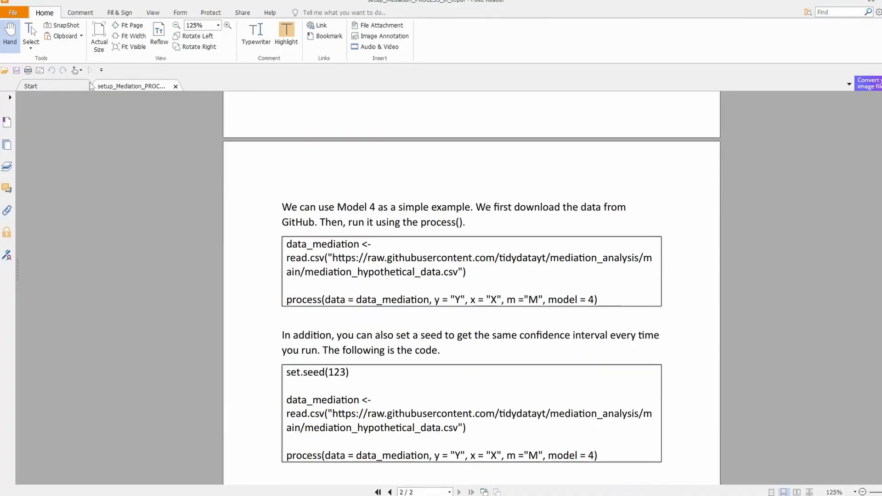
left_click(32, 37)
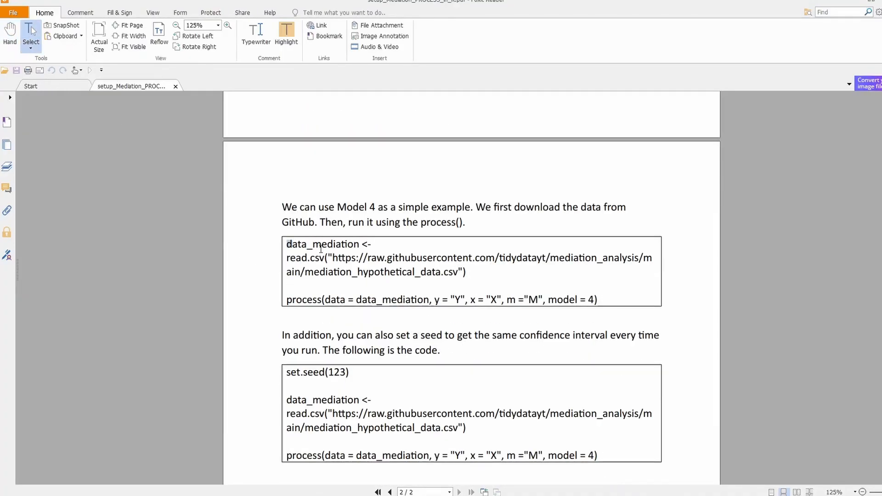
left_click_drag(286, 244, 610, 300)
key("ctrl+c")
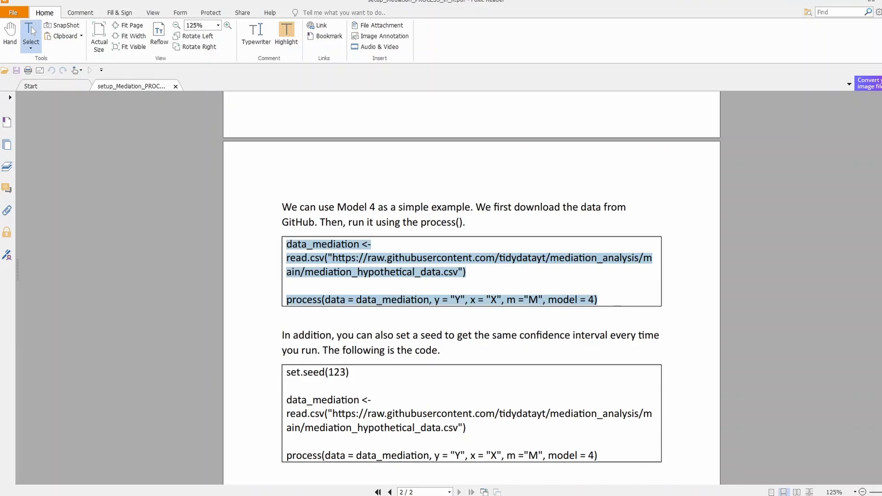
key("alt+Tab")
key("ctrl+v")
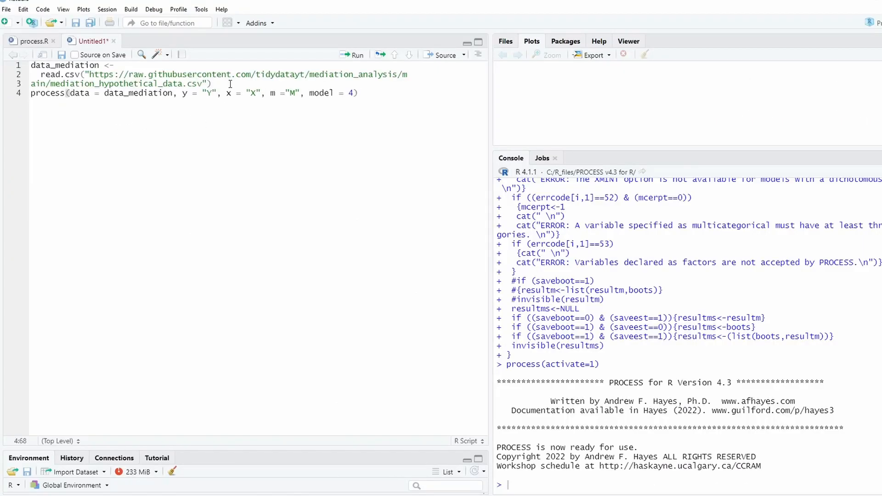
left_click(247, 83)
key("Return")
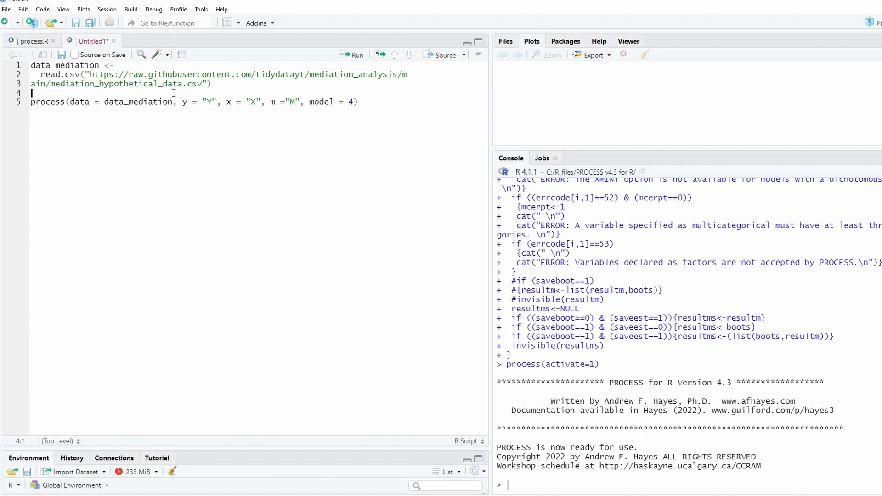
Run only the read.csv statement to load mediation_hypothetical_data.csv into data_mediation
left_click(225, 87)
left_click_drag(225, 87, 2, 68)
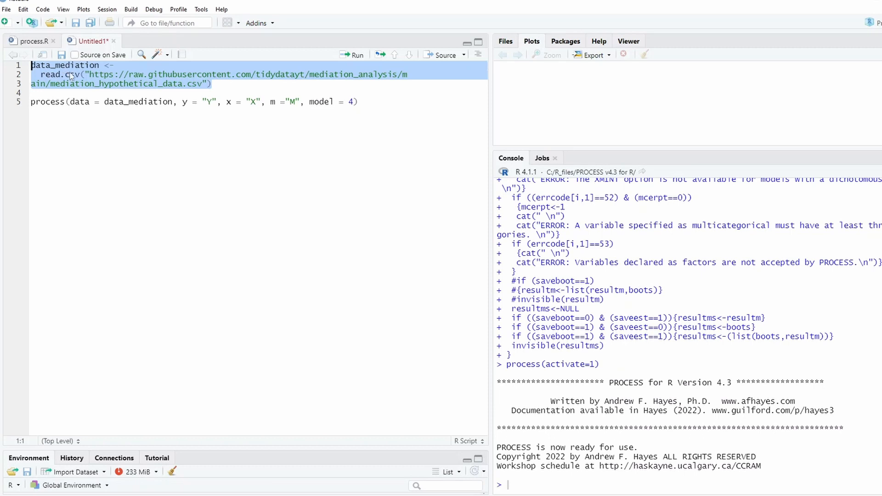
left_click(350, 57)
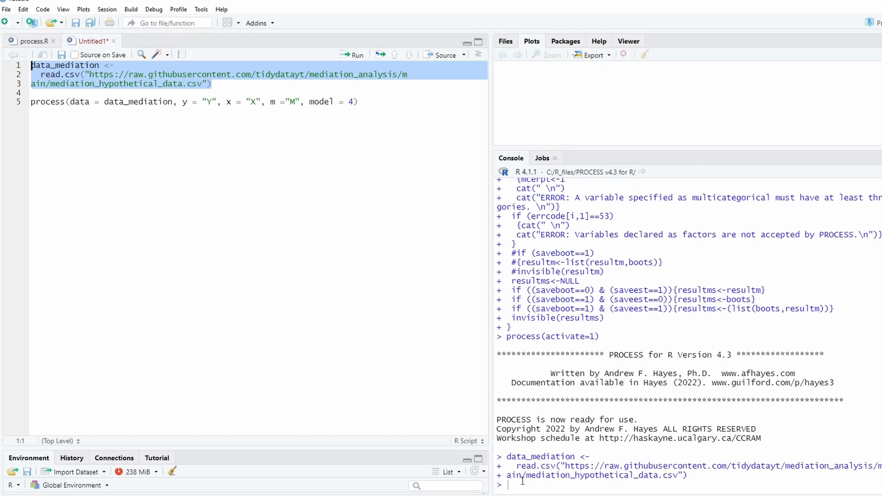
Examine the data, y, x and m arguments of the process() call and compare the data name with the loaded object
left_click(348, 119)
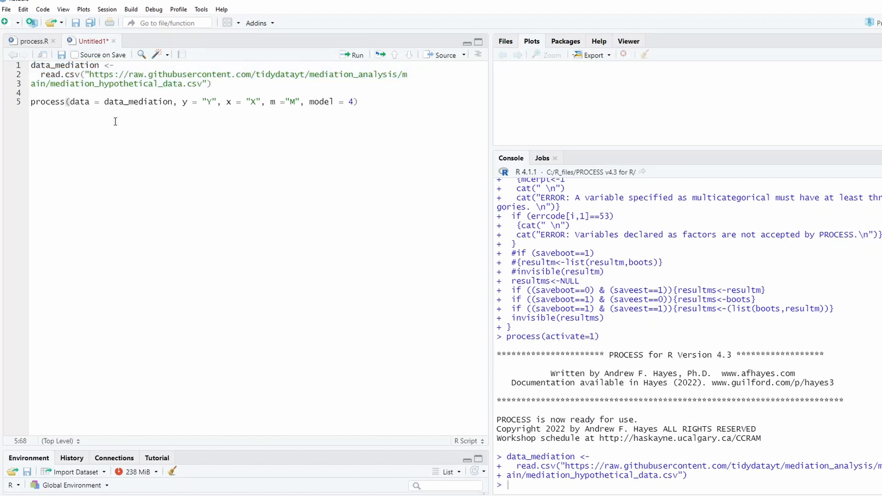
left_click(66, 102)
key("End")
left_click(69, 102)
left_click_drag(70, 102, 159, 102)
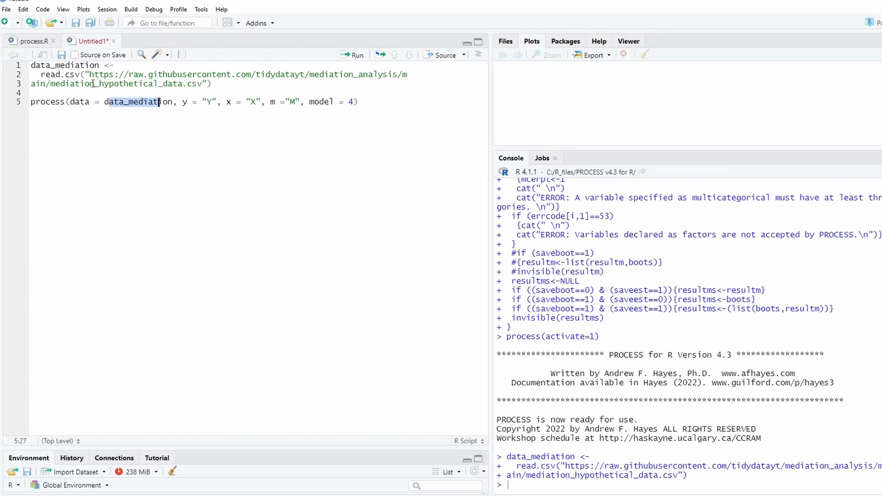
left_click_drag(99, 67, 28, 65)
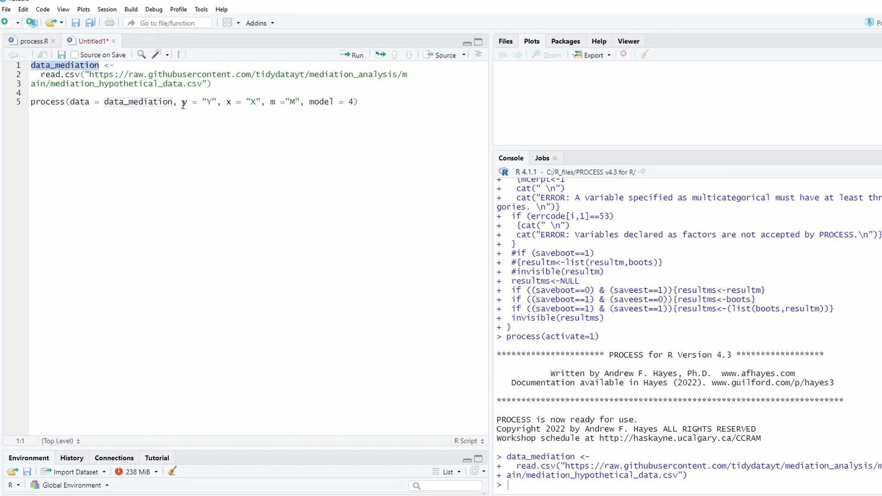
double_click(184, 102)
double_click(228, 102)
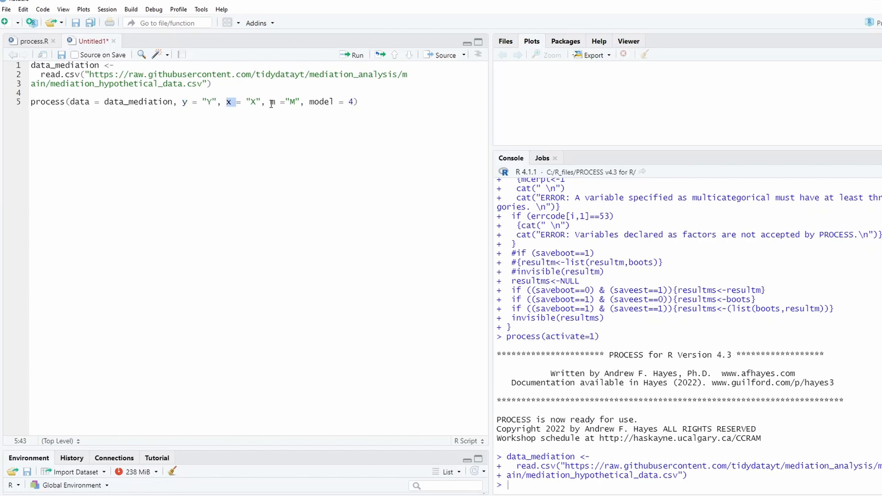
double_click(272, 102)
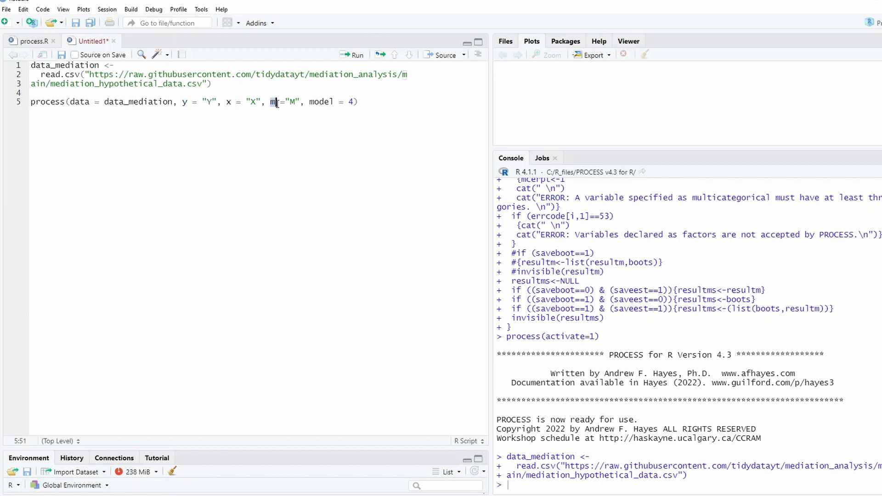
left_click(228, 92)
left_click(521, 484)
Add the line head(data_mediation) between the read.csv statement and the process() call, and run it
left_click(239, 84)
key("Return")
key("Return")
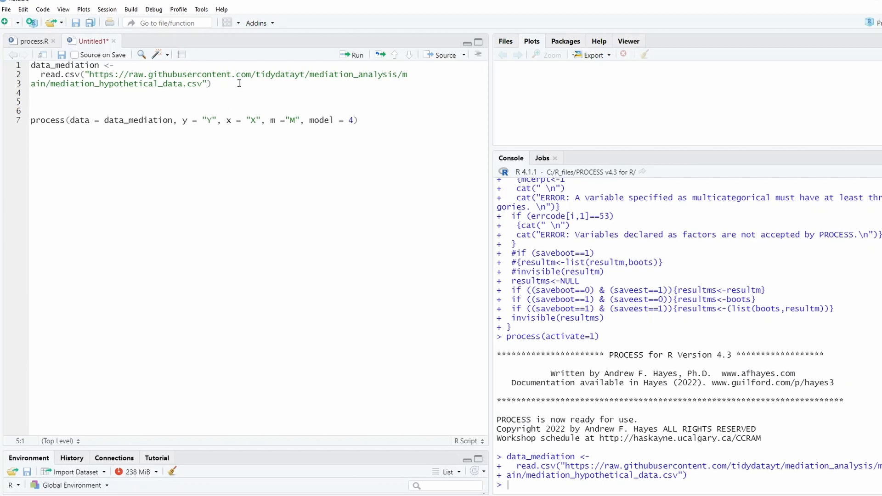
type("head")
type("(data")
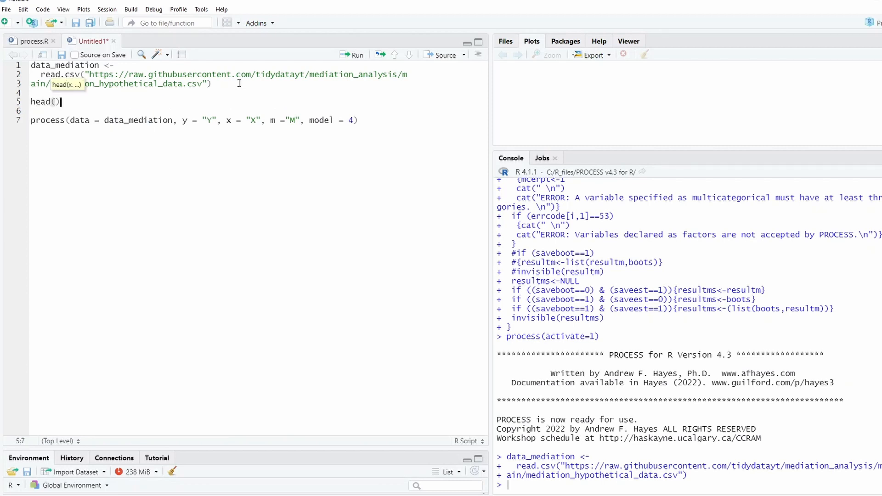
type("_")
key("Return")
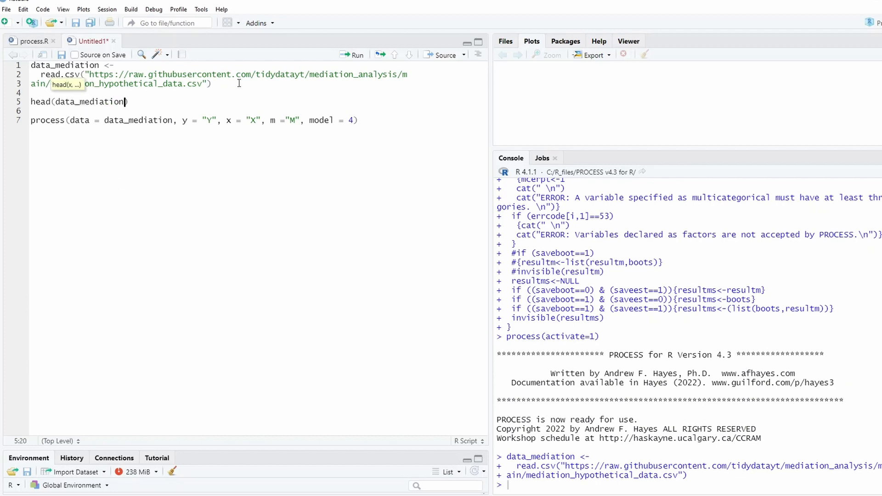
left_click(146, 101)
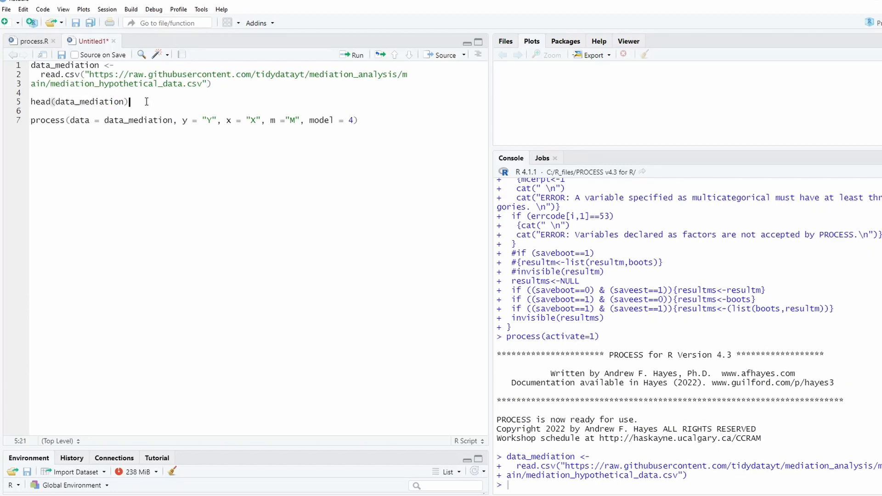
left_click(356, 55)
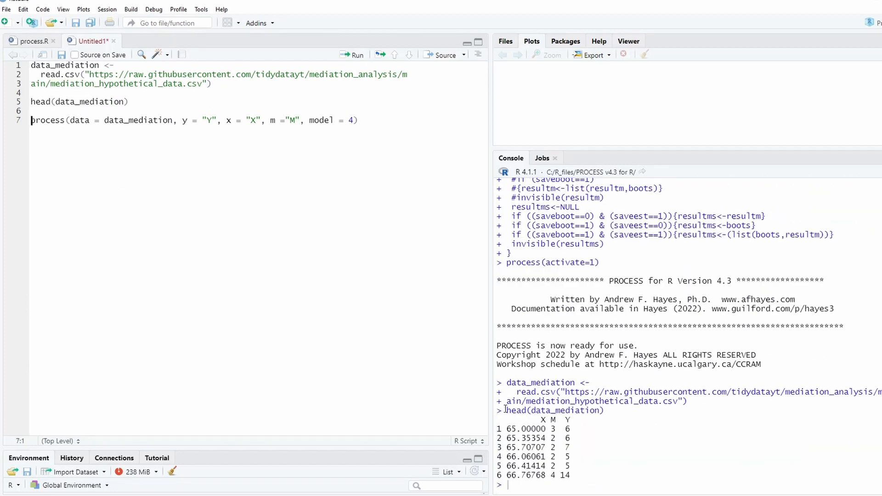
Compare the column names in the data preview with the y, x and m arguments of the process() call
double_click(540, 419)
left_click_drag(550, 420, 573, 419)
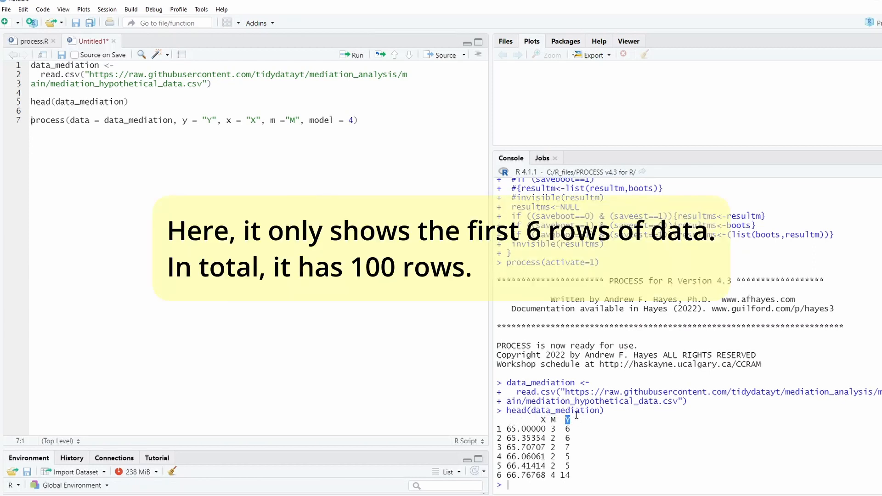
double_click(543, 420)
left_click(184, 122)
left_click(207, 120)
double_click(228, 120)
double_click(272, 120)
Run the process() call on data_mediation with y = "Y", x = "X", m = "M" and model = 4
left_click_drag(309, 120, 12, 123)
left_click(380, 119)
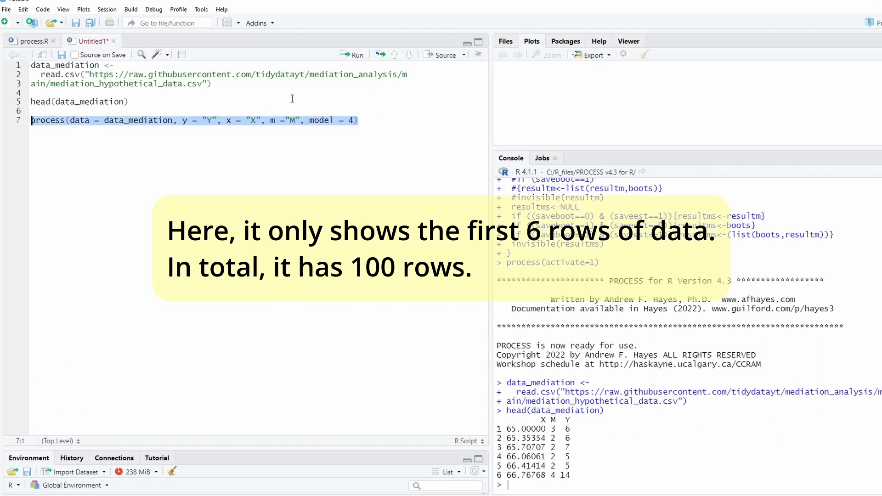
left_click(352, 56)
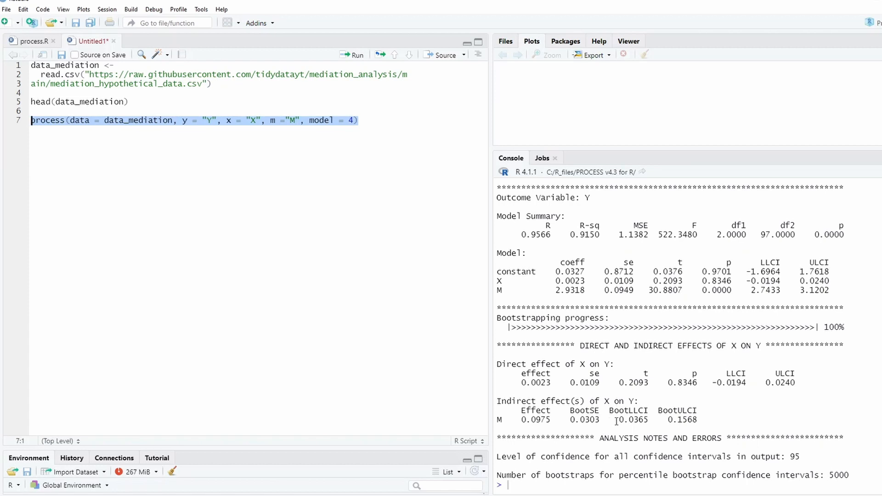
Examine the indirect effect of X on Y and its bootstrap confidence limits in the mediation output
left_click_drag(618, 420, 634, 425)
left_click_drag(698, 423, 619, 420)
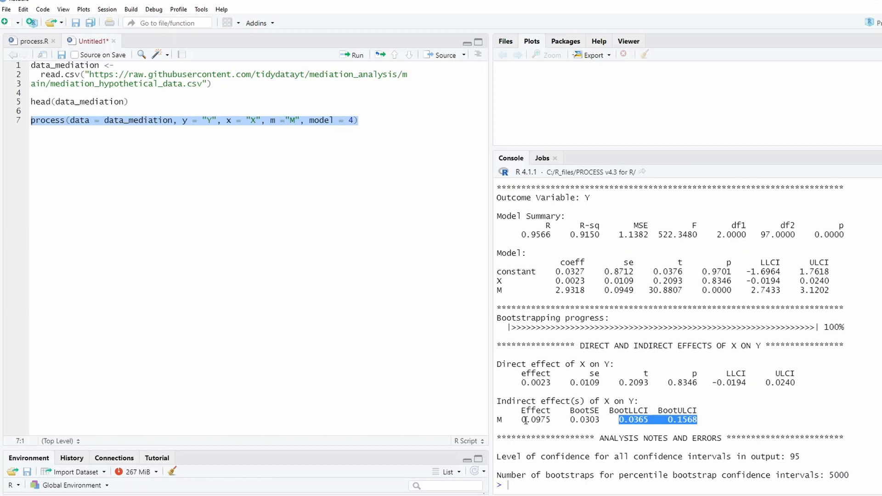
left_click_drag(522, 420, 560, 421)
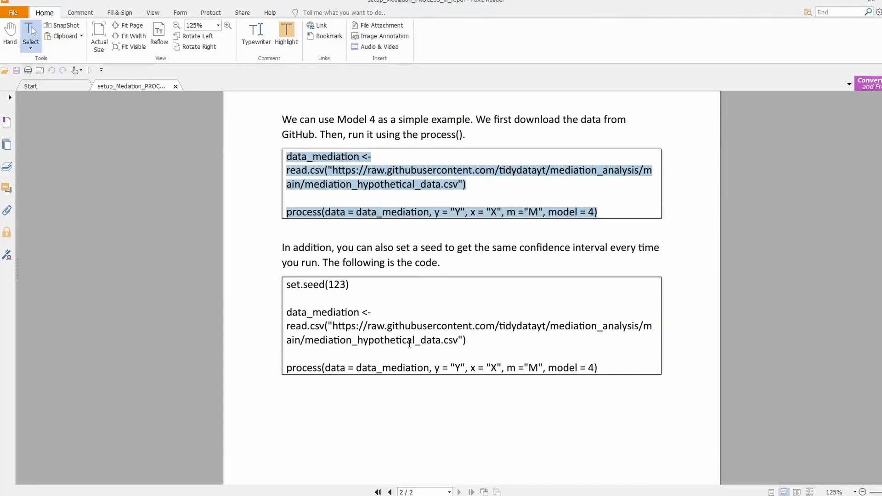
Review the set.seed(123) line in the setup PDF's second code example in Foxit Reader, and return to RStudio
left_click(358, 292)
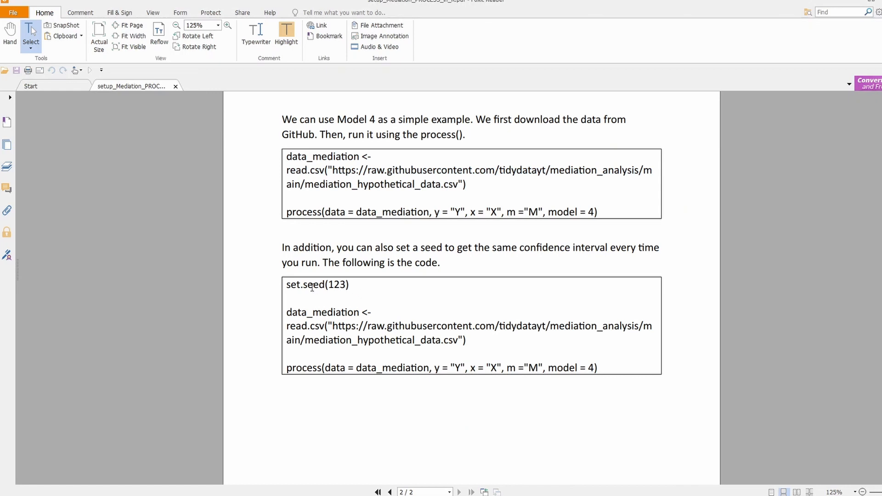
left_click_drag(287, 288, 350, 291)
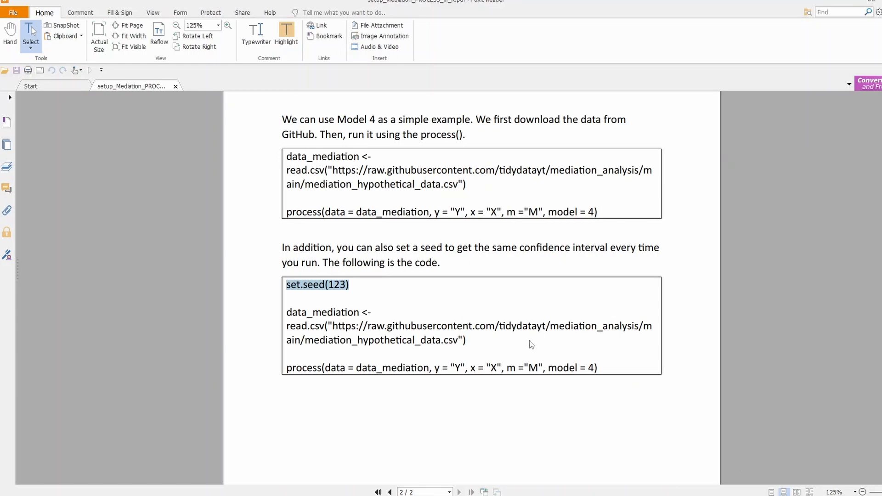
key("alt+Tab")
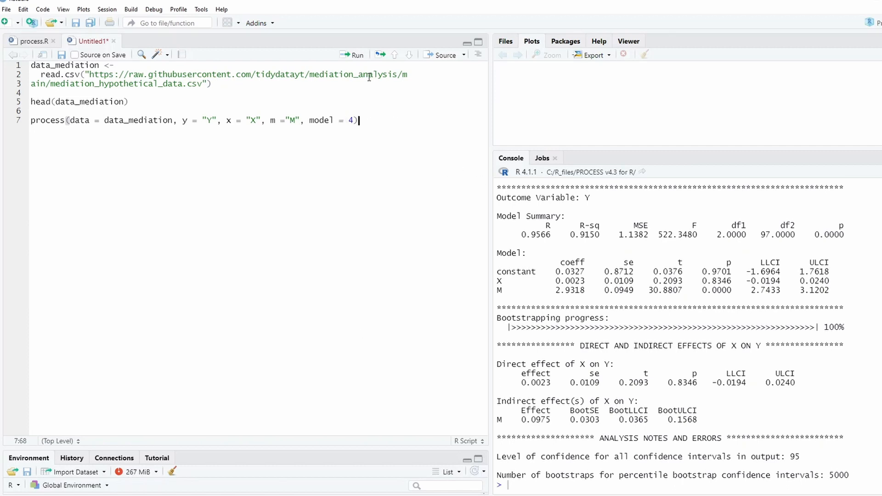
Rerun the Model 4 process() call on data_mediation without setting a seed
left_click(355, 56)
double_click(621, 419)
key("Up")
key("Return")
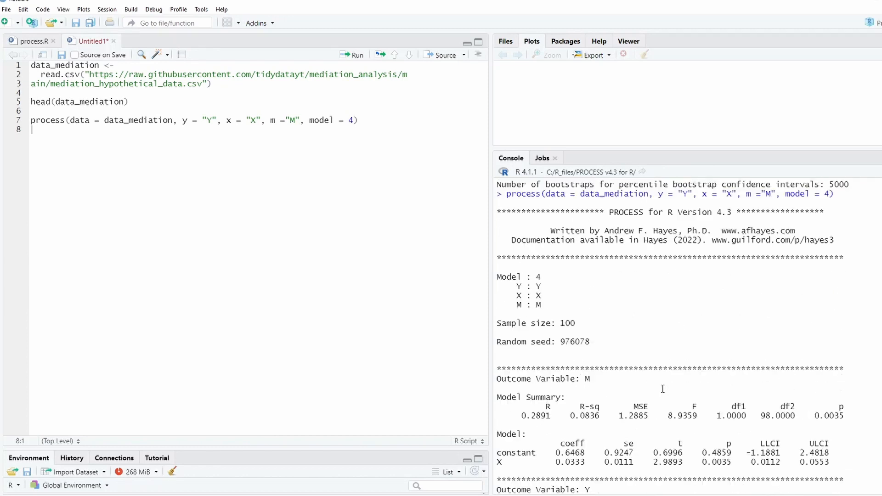
Compare the BootLLCI and BootULCI values of the indirect effect between the two unseeded runs
scroll(662, 388, "up", 1)
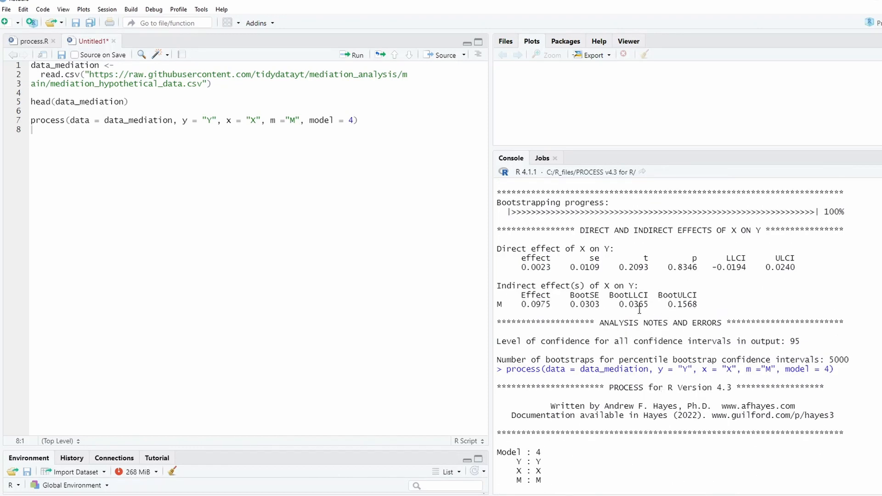
left_click_drag(619, 305, 642, 304)
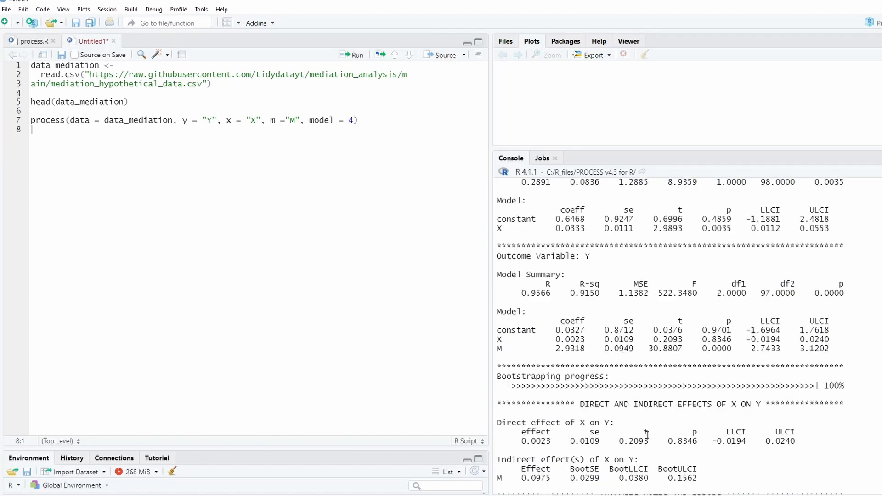
left_click_drag(697, 420, 623, 424)
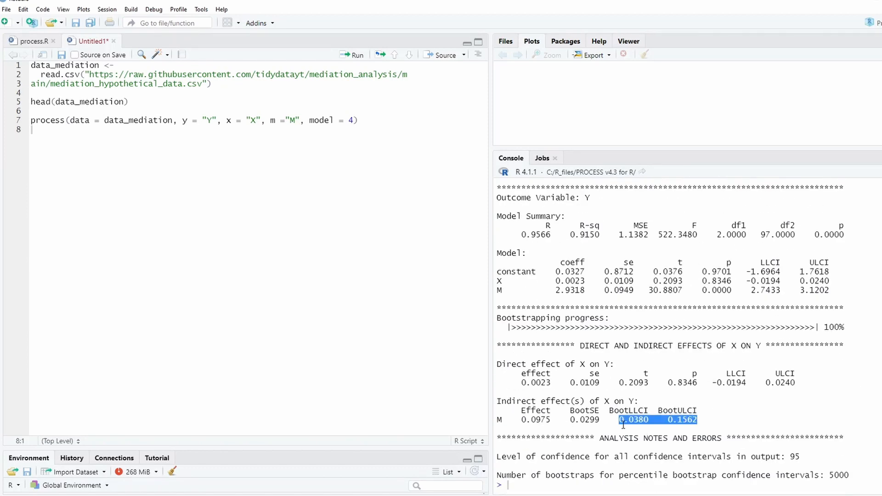
left_click(356, 195)
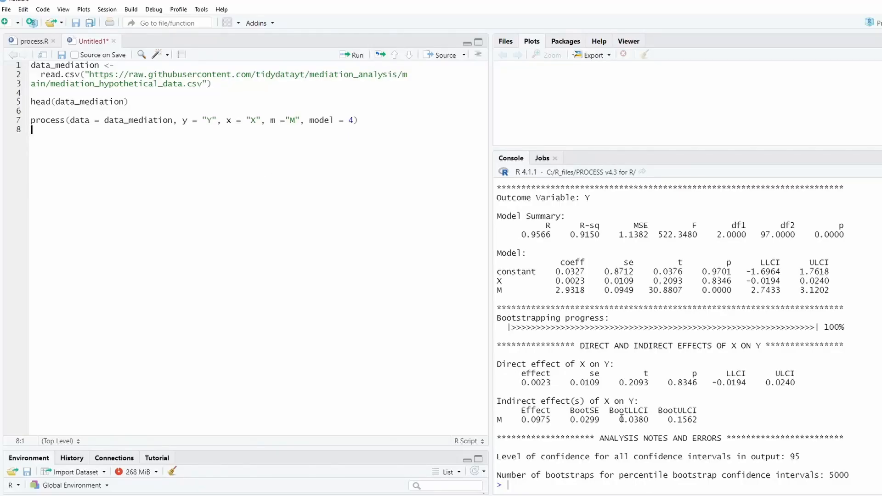
left_click_drag(620, 420, 702, 421)
Add the line set.seed(123) directly above the process() call in the script
left_click(289, 222)
left_click(68, 111)
key("Return")
type("set.sea")
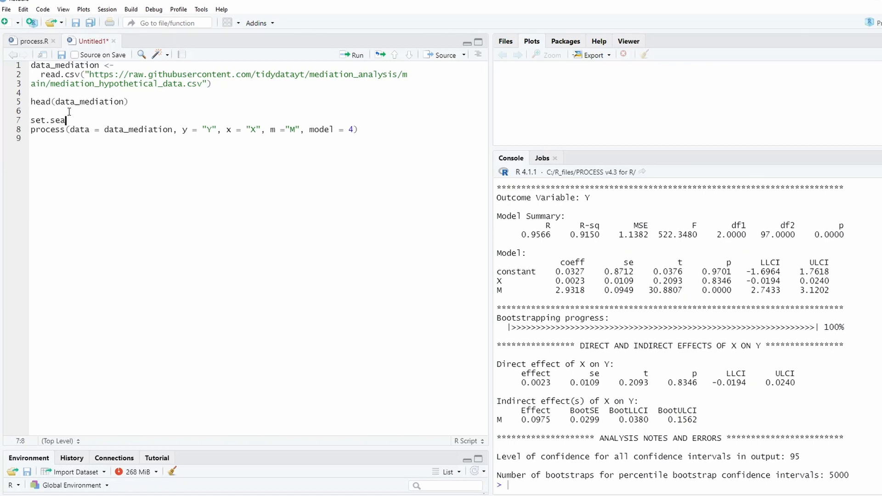
key("BackSpace")
type("e")
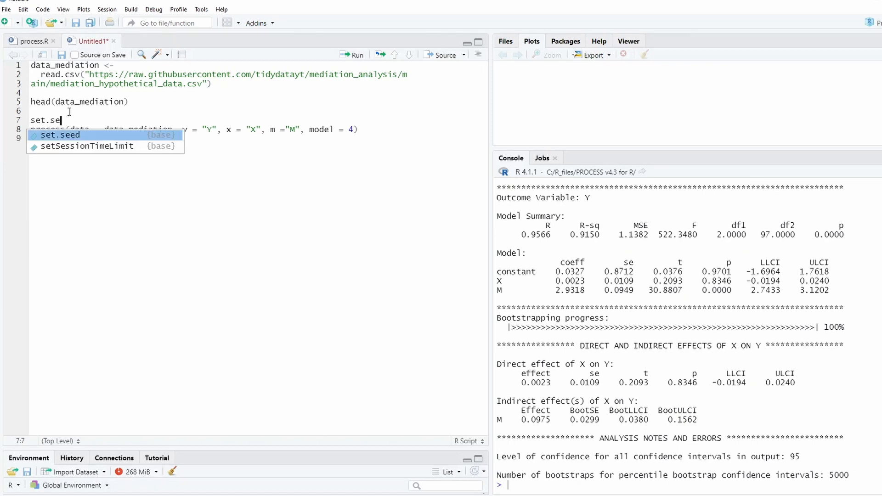
key("Tab")
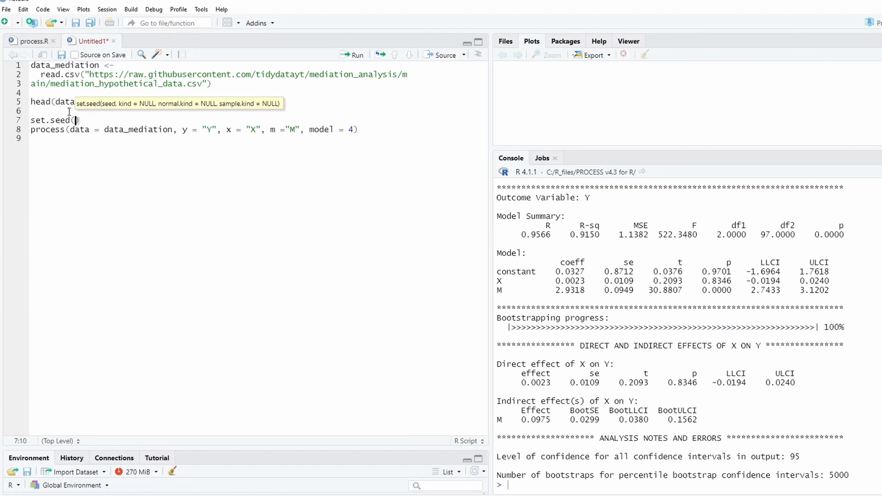
type("123")
left_click(120, 116)
left_click(99, 118)
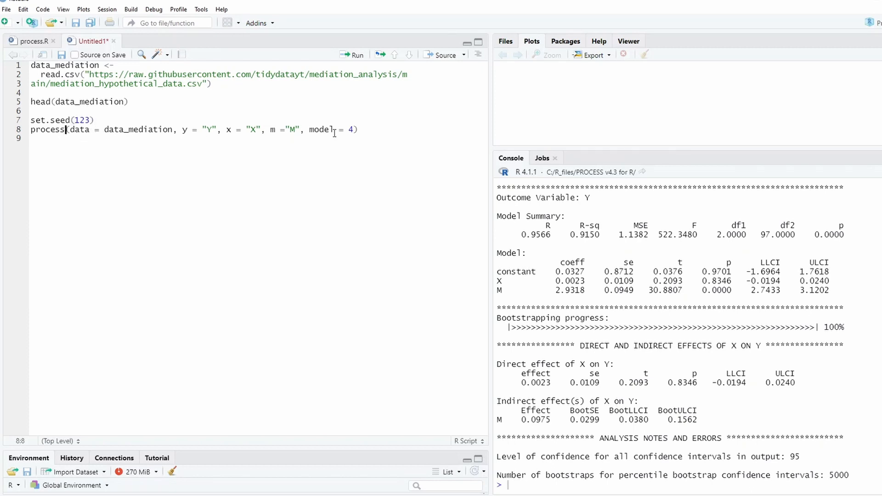
Run the set.seed(123) and process() lines together and check the indirect effect's bootstrap confidence limits
left_click_drag(360, 130, 17, 123)
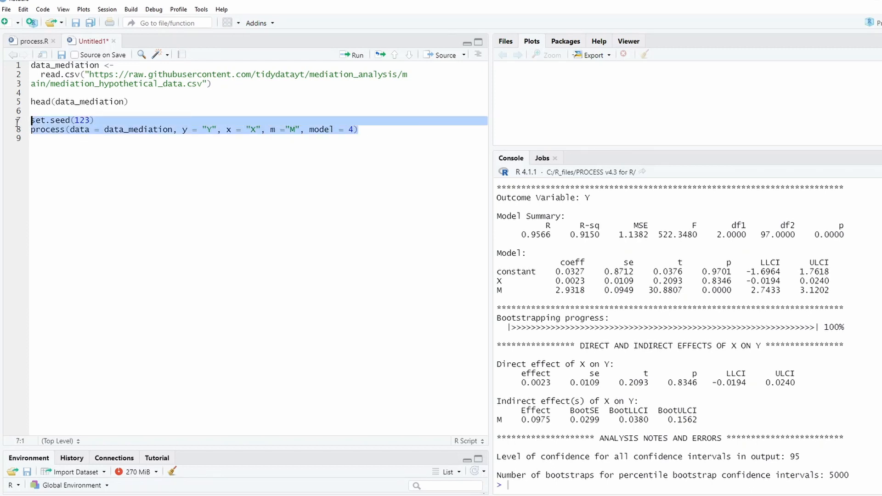
left_click(351, 55)
left_click_drag(619, 419, 649, 420)
left_click_drag(671, 420, 693, 420)
Run the set.seed(123) and process() lines a second time and highlight the new BootLLCI value
left_click_drag(367, 129, 13, 120)
left_click(355, 54)
left_click_drag(618, 420, 648, 421)
Compare the indirect effect's bootstrap confidence interval across the two runs that use set.seed(123)
scroll(642, 416, "up", 10)
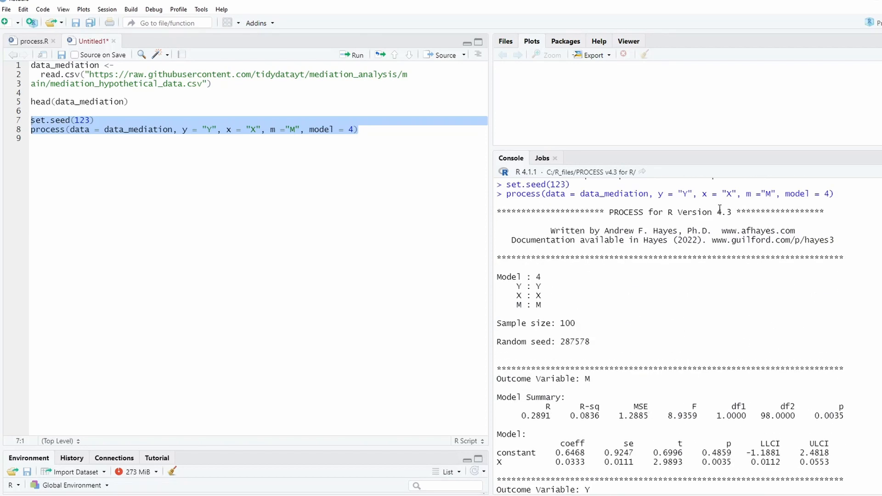
scroll(720, 209, "up", 4)
left_click_drag(620, 236, 648, 237)
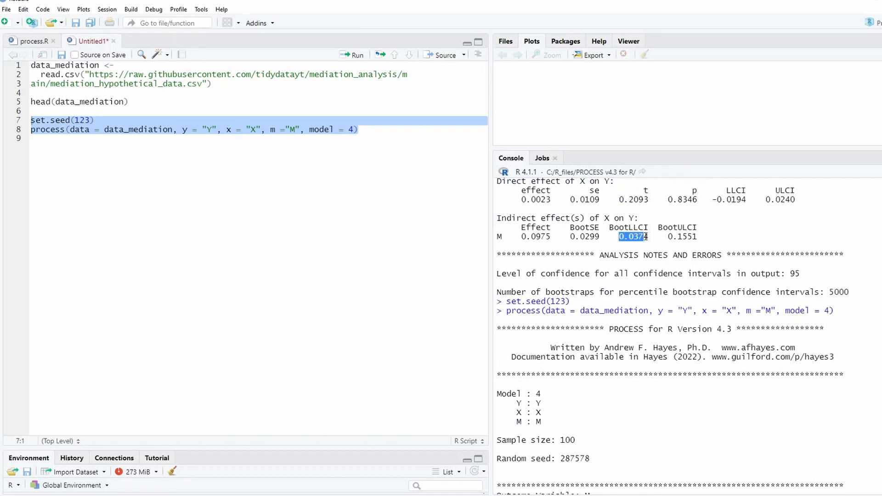
left_click(663, 391)
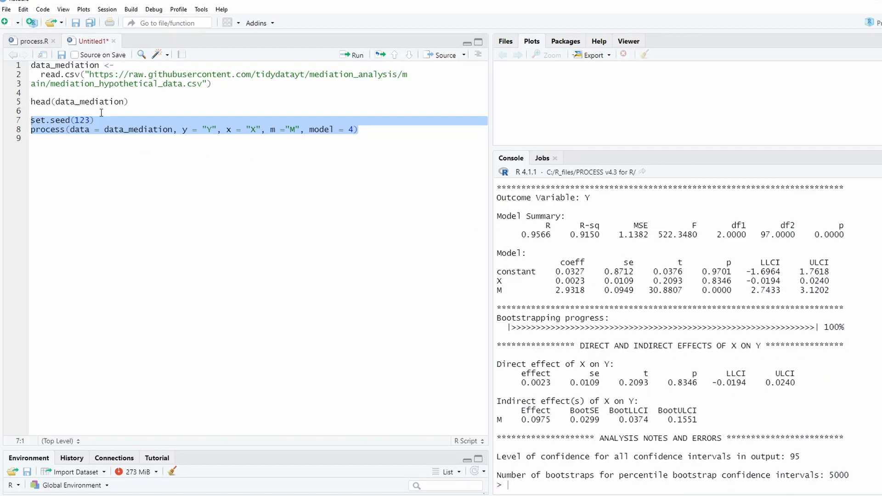
left_click_drag(94, 120, 31, 120)
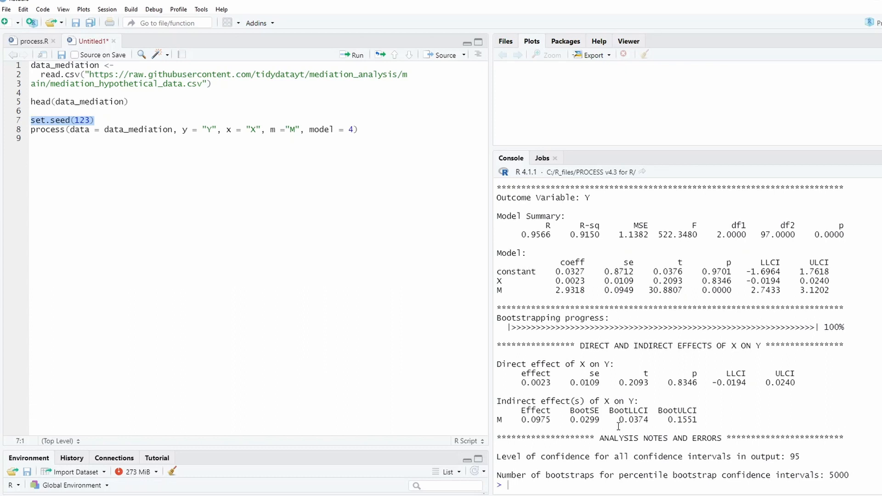
left_click_drag(614, 419, 700, 421)
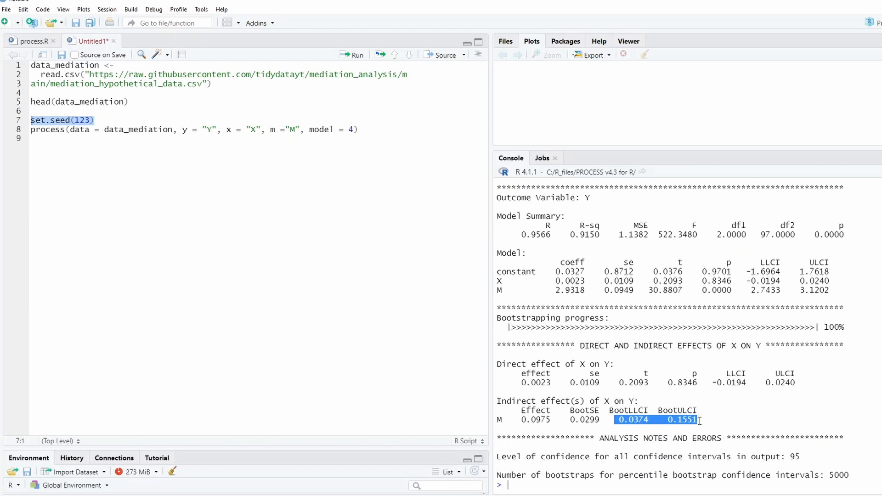